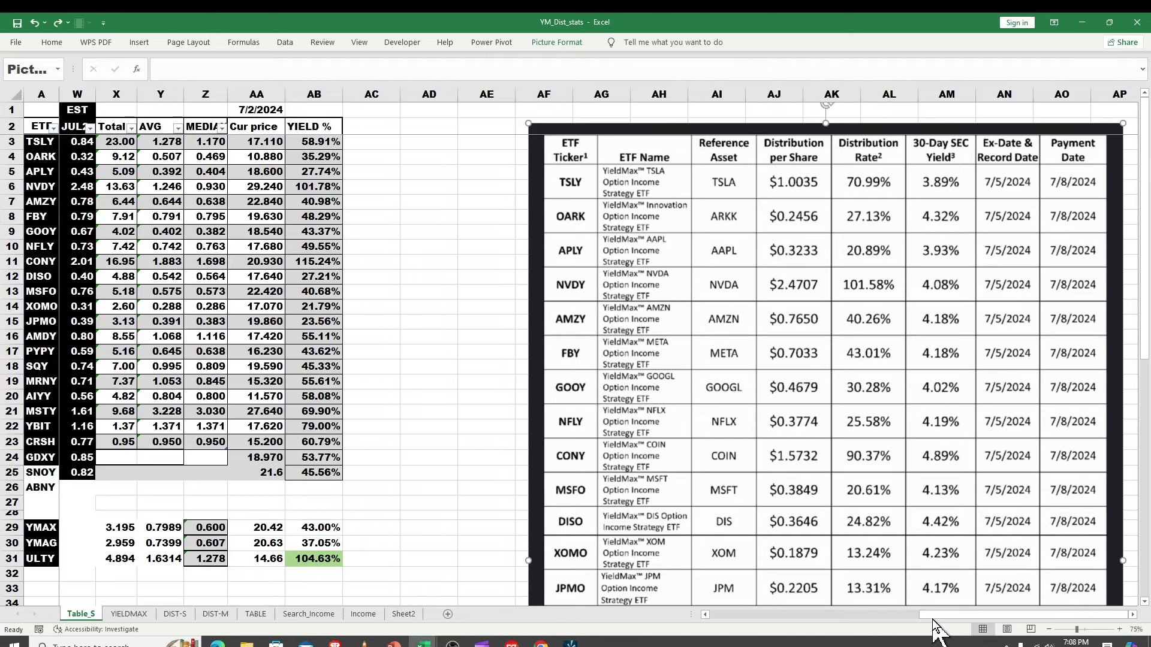
{"action": "scroll", "coordinate": [939, 630], "scroll_direction": "left", "scroll_amount": 1}
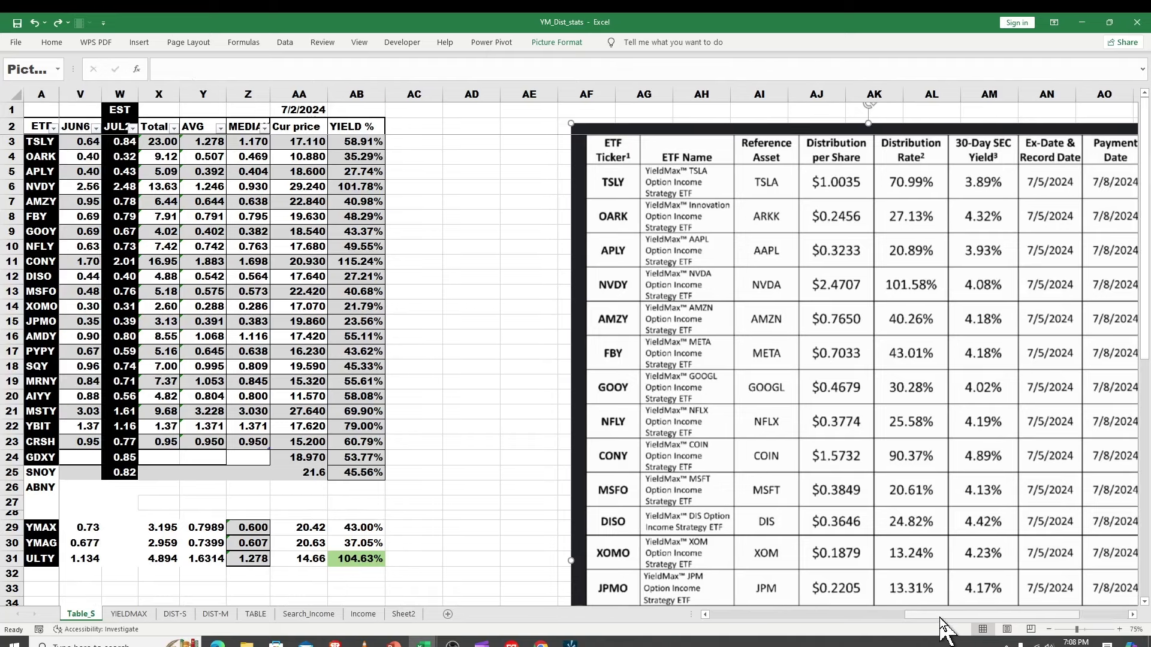
{"action": "scroll", "coordinate": [941, 630], "scroll_direction": "right", "scroll_amount": 1}
{"action": "scroll", "coordinate": [949, 632], "scroll_direction": "right", "scroll_amount": 1}
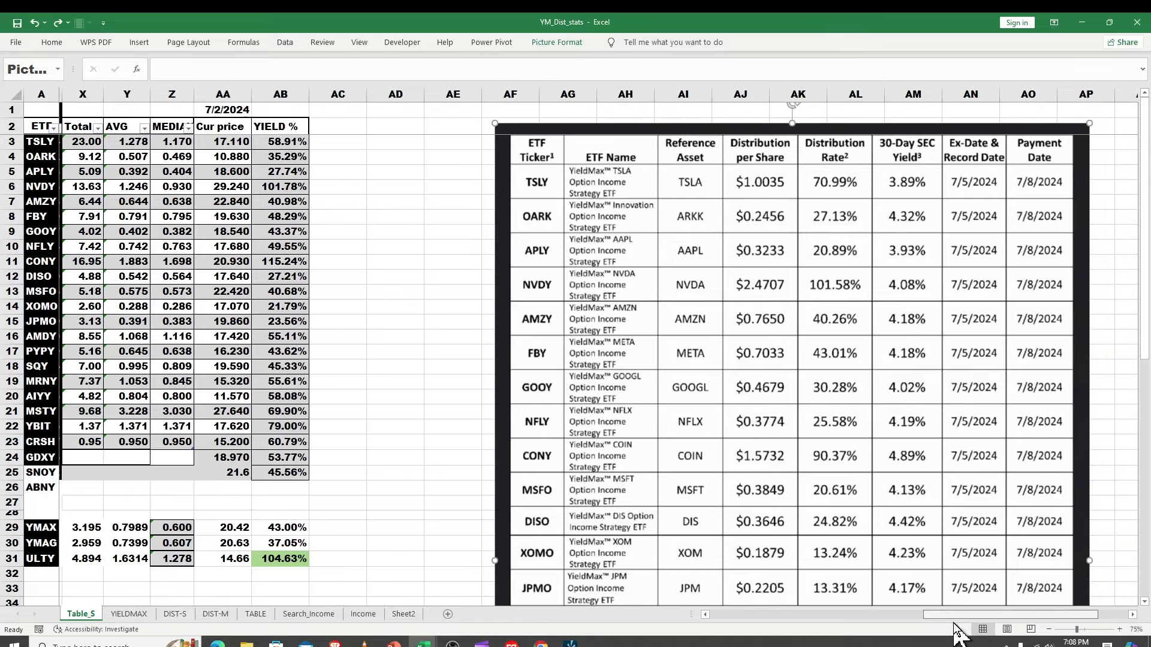
{"action": "scroll", "coordinate": [940, 634], "scroll_direction": "left", "scroll_amount": 2}
{"action": "scroll", "coordinate": [940, 635], "scroll_direction": "right", "scroll_amount": 1}
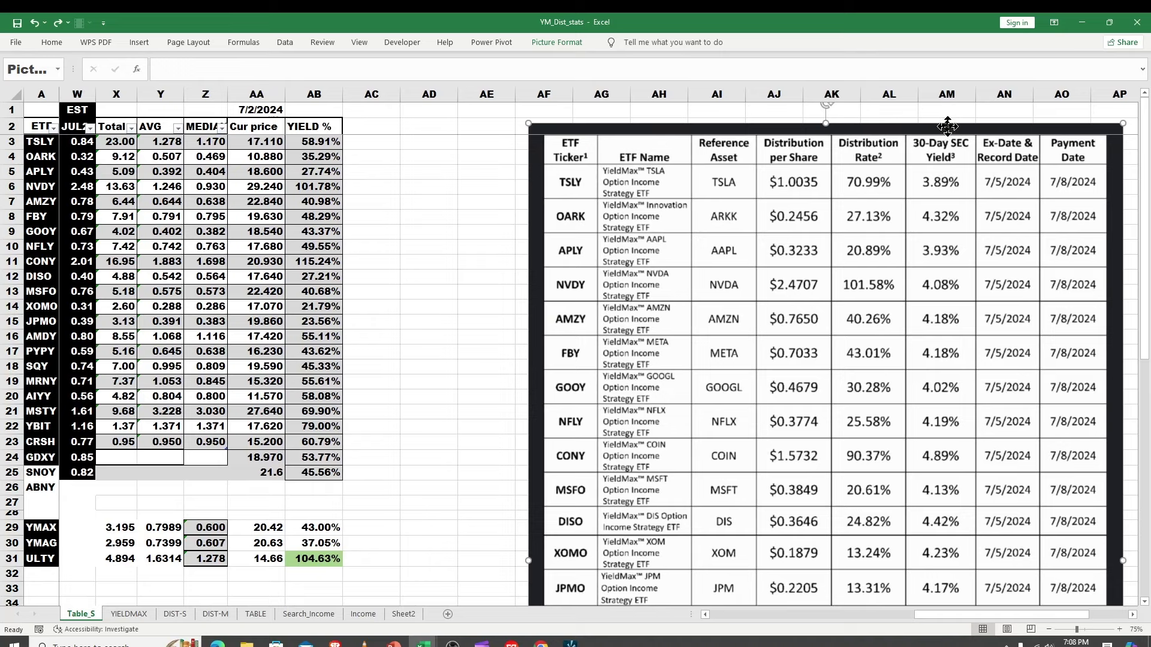
Step: Drag the pasted announced-distributions table up and left beside the July estimates
{"action": "left_click_drag", "start_coordinate": [947, 126], "coordinate": [791, 109]}
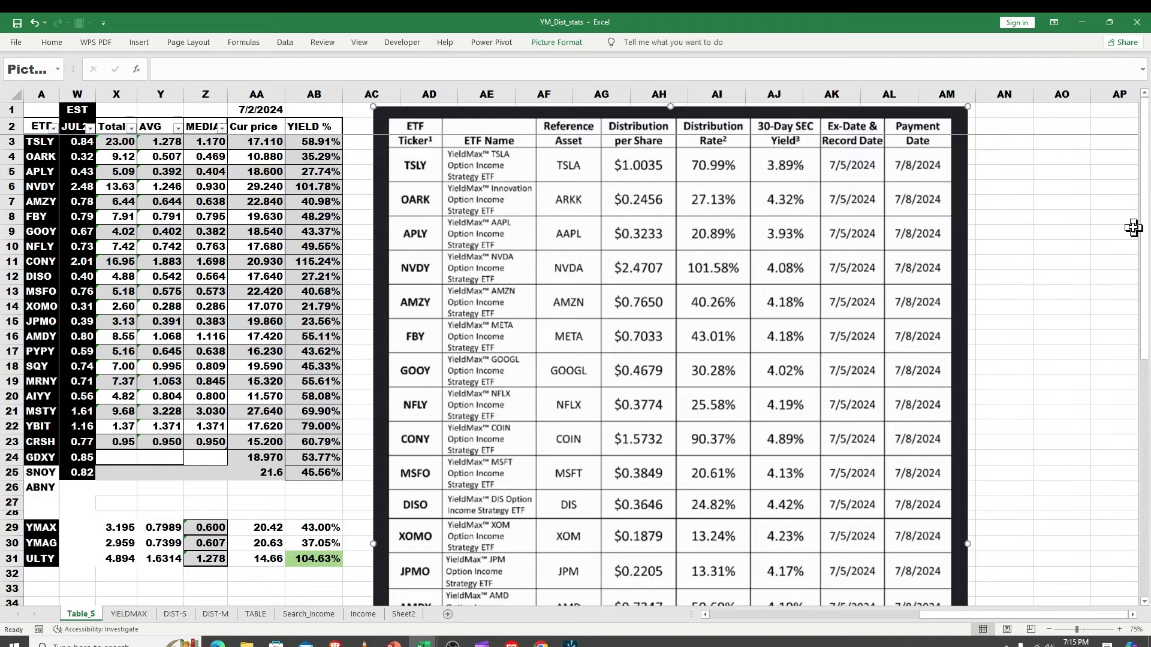
{"action": "left_click_drag", "start_coordinate": [1147, 242], "coordinate": [1147, 297]}
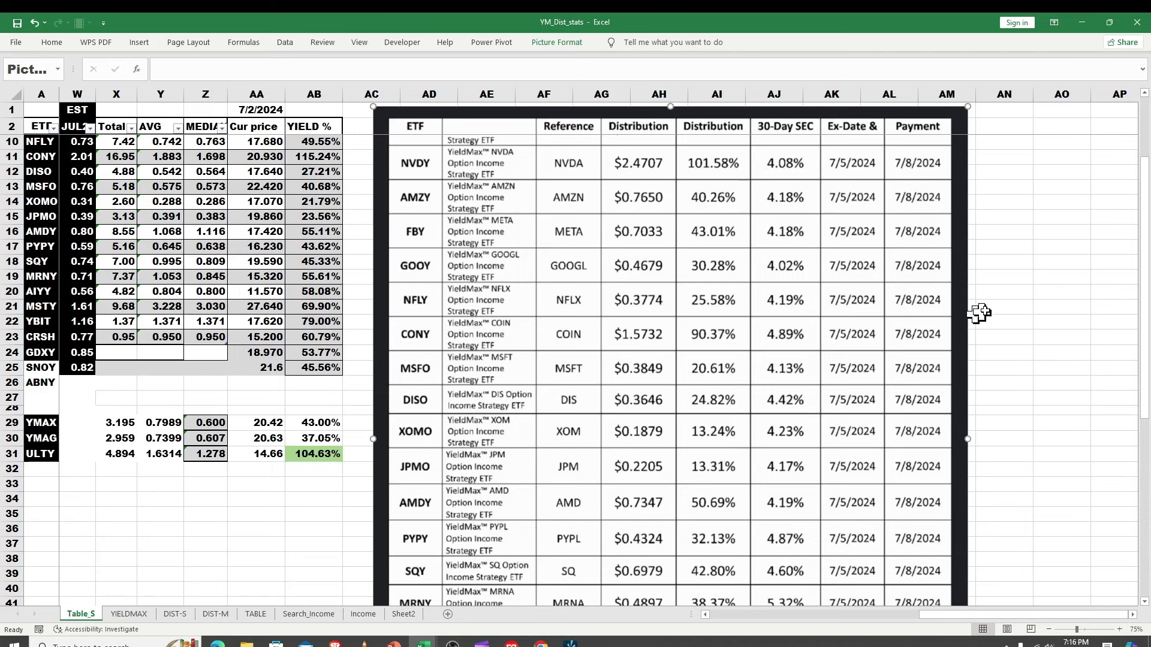
{"action": "mouse_move", "coordinate": [1144, 293]}
{"action": "left_mouse_down"}
{"action": "mouse_move", "coordinate": [1148, 356]}
{"action": "mouse_move", "coordinate": [1143, 336]}
{"action": "left_mouse_up"}
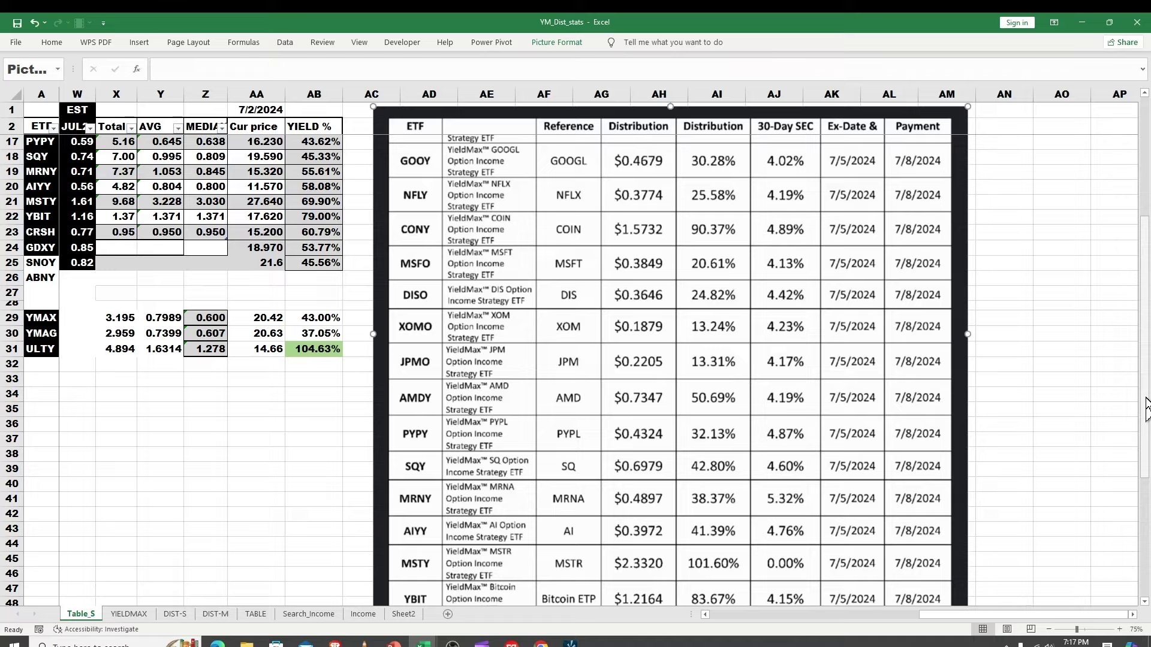
{"action": "scroll", "coordinate": [1147, 407], "scroll_direction": "down", "scroll_amount": 1}
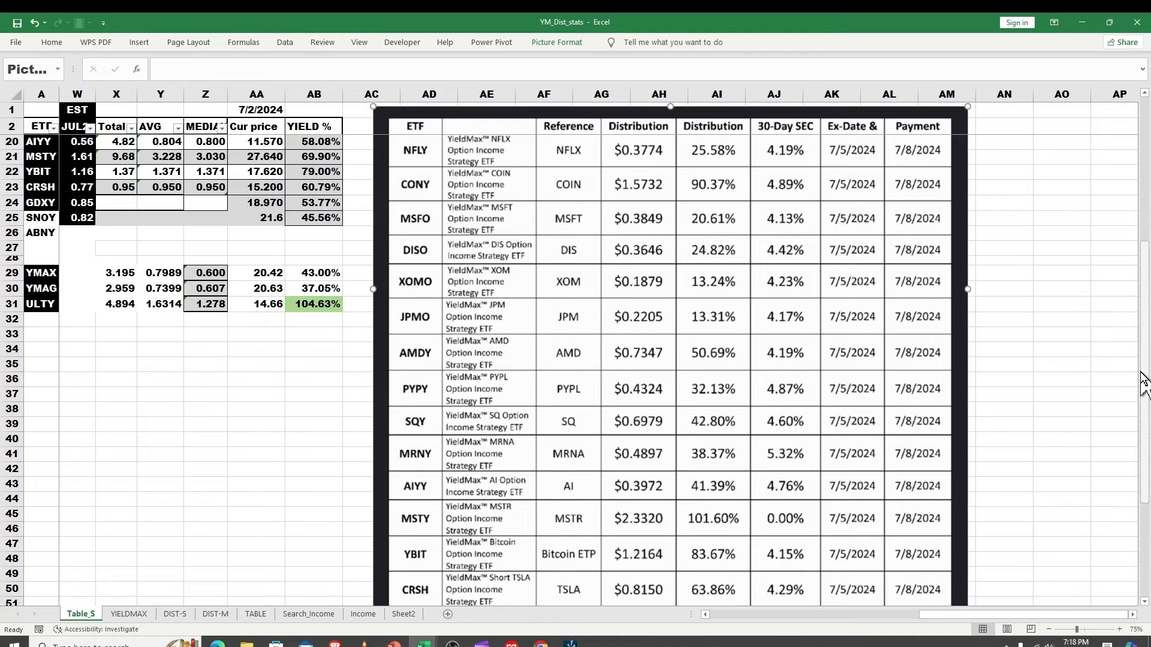
{"action": "left_click_drag", "start_coordinate": [1144, 382], "coordinate": [1144, 404]}
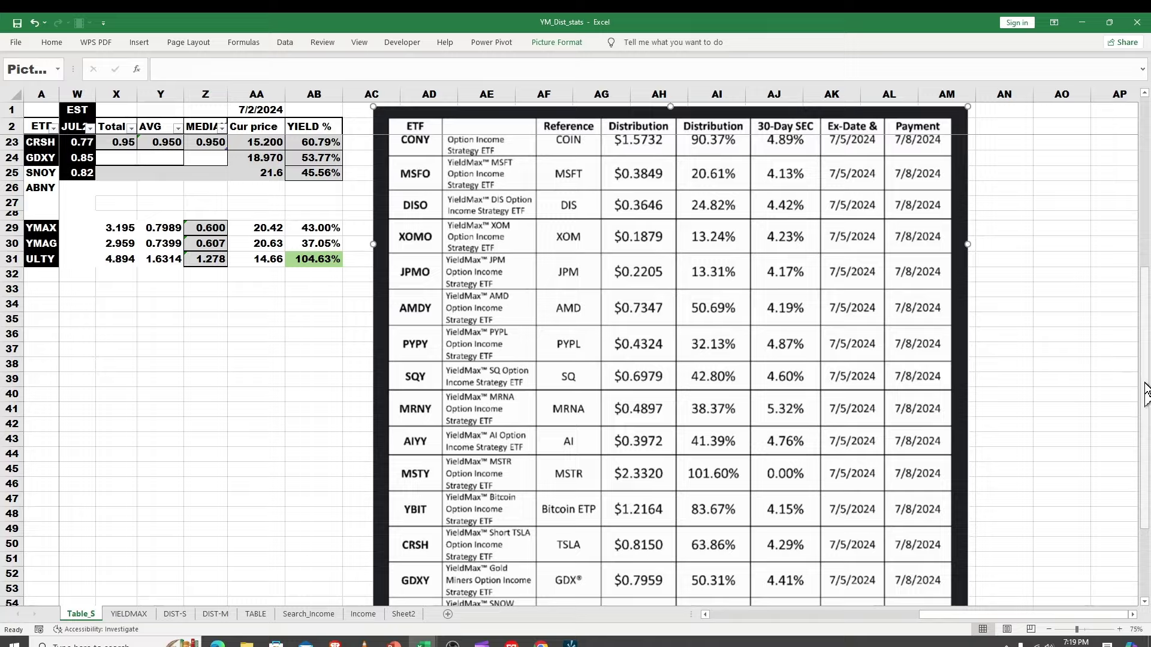
{"action": "left_click_drag", "start_coordinate": [1147, 393], "coordinate": [1145, 411]}
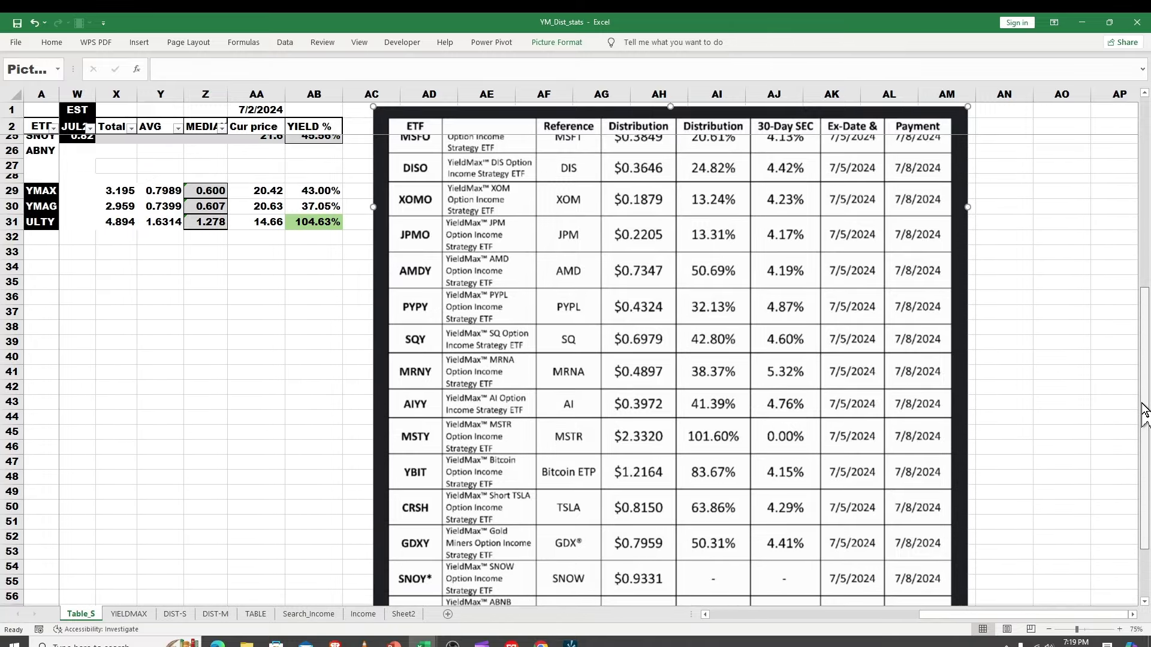